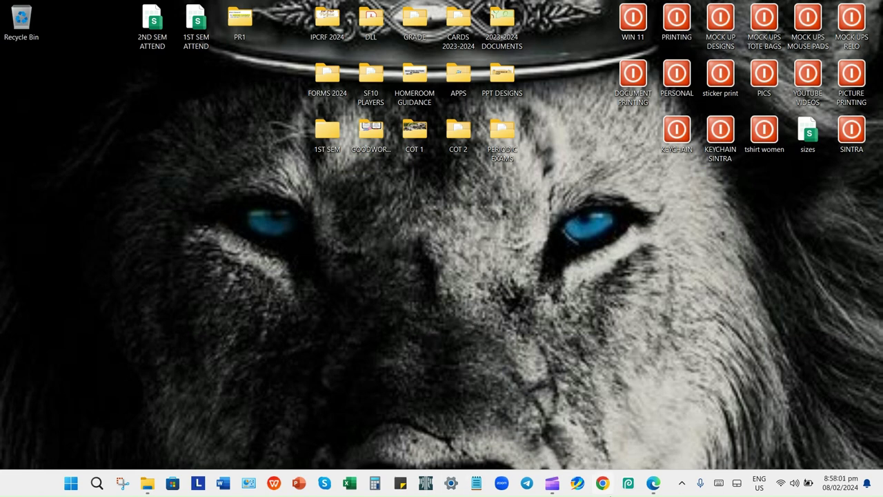
Step: Open Chrome maximized and load the Canva website in a new tab
click(606, 489)
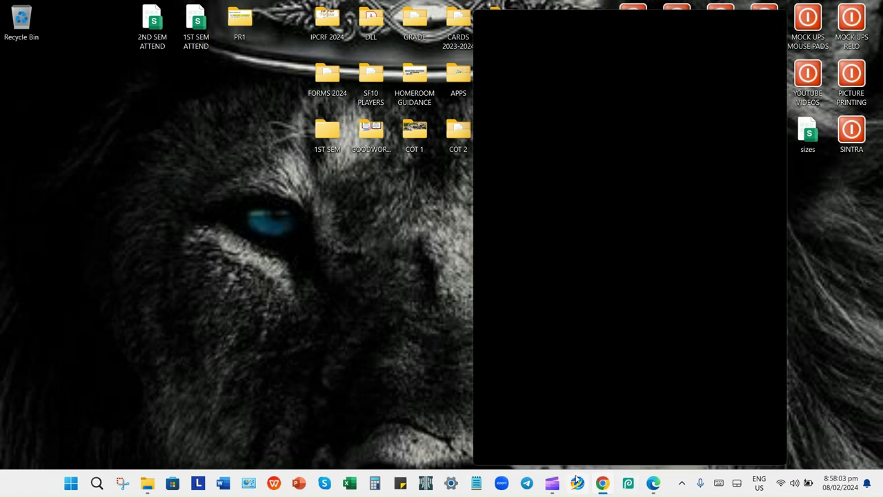
click(747, 22)
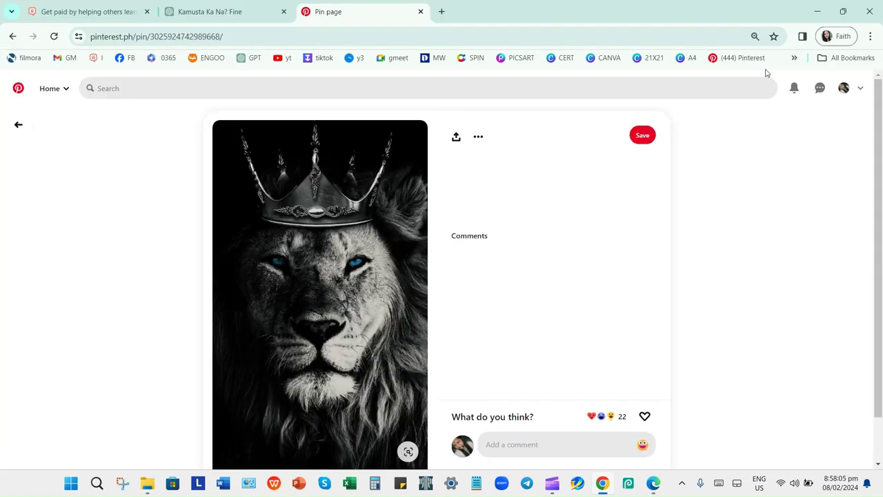
click(442, 12)
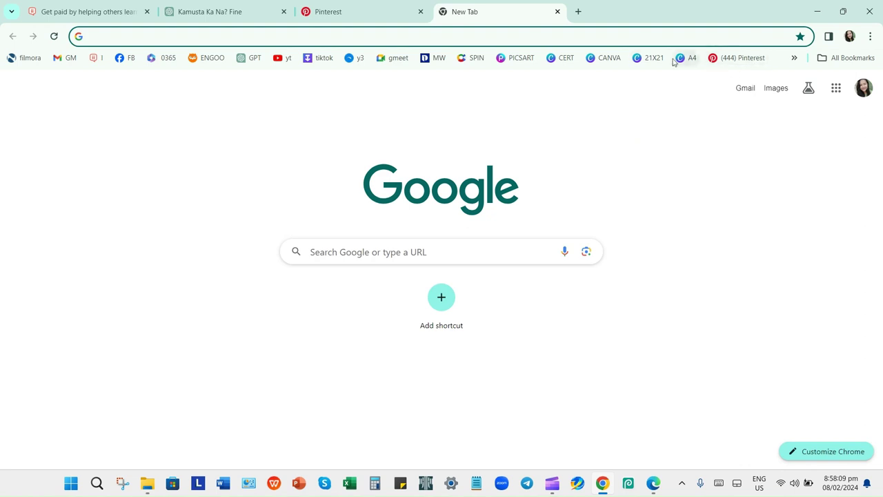
click(603, 59)
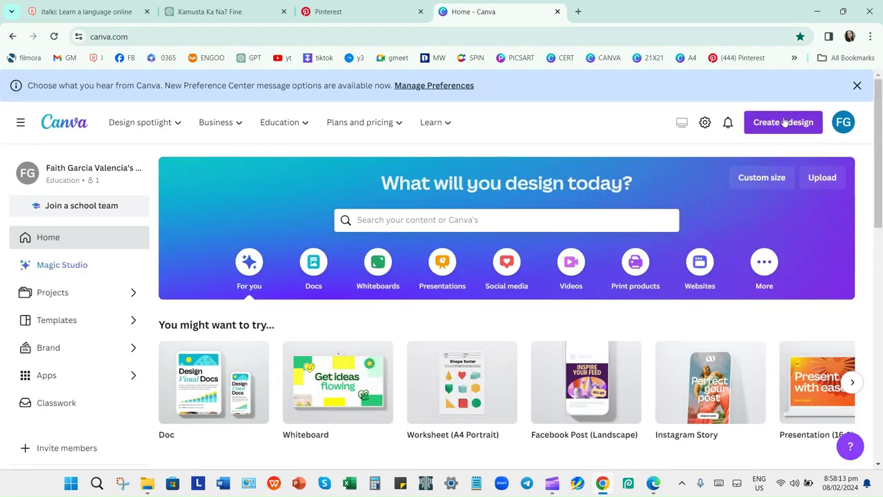
Step: Create a blank A4 portrait Worksheet design, then return to the Canva home tab
click(781, 122)
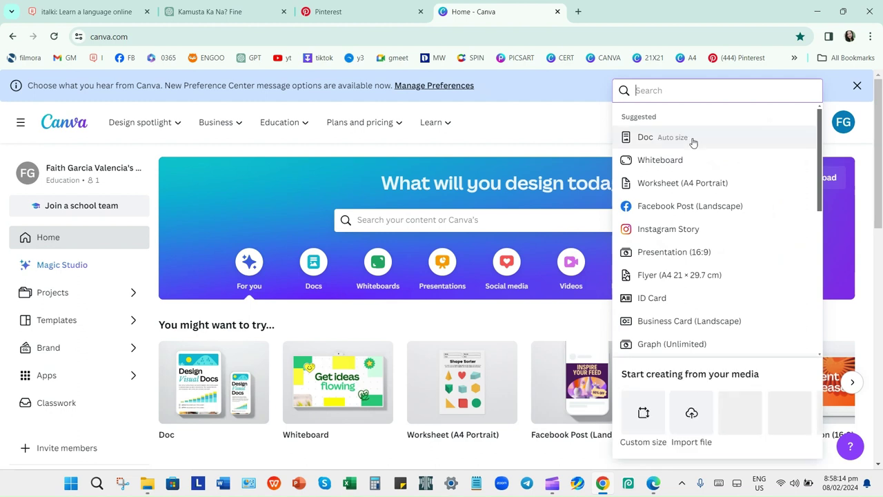
click(665, 182)
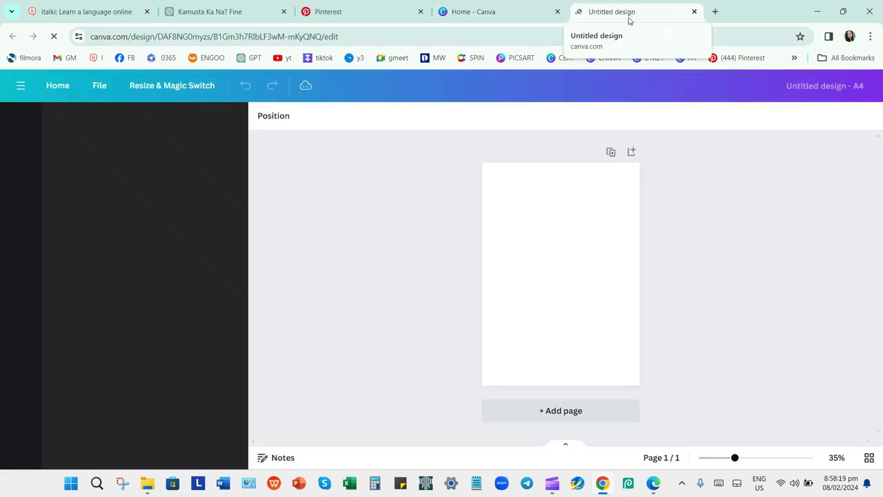
click(497, 10)
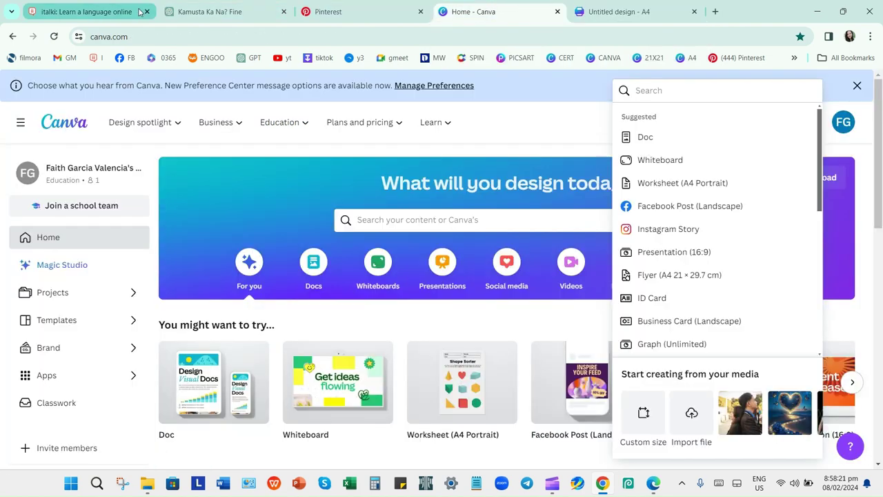
Step: Open Facebook in another new tab and go to your own profile page
click(715, 11)
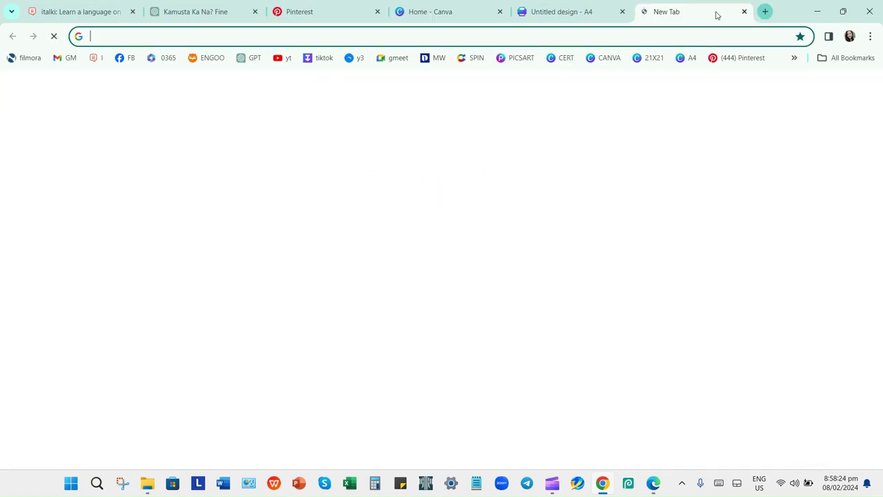
click(127, 58)
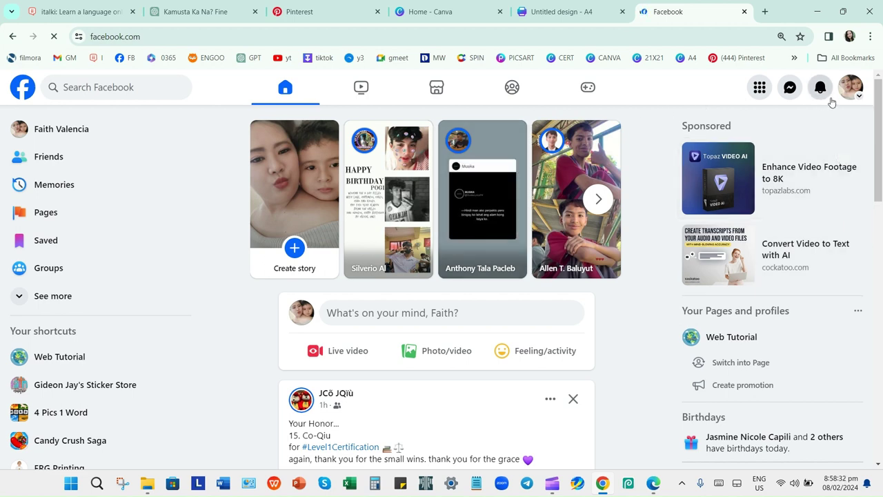
click(853, 94)
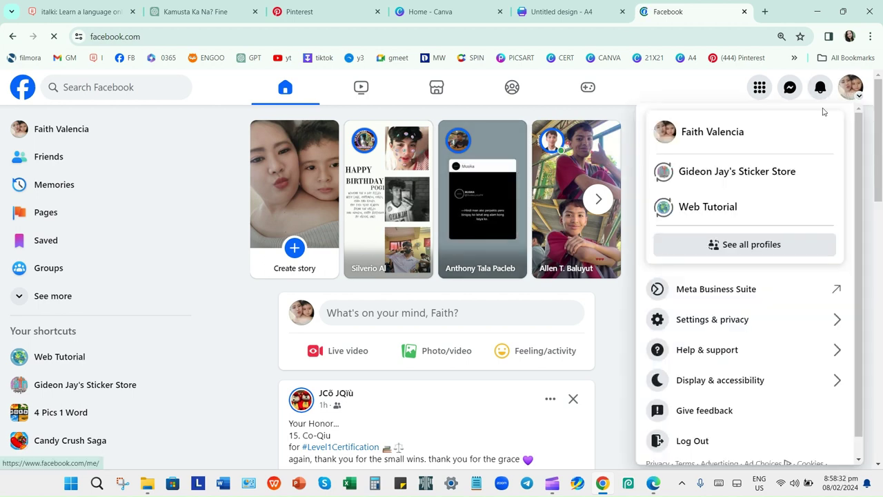
click(732, 135)
scroll(384, 280, down, 5)
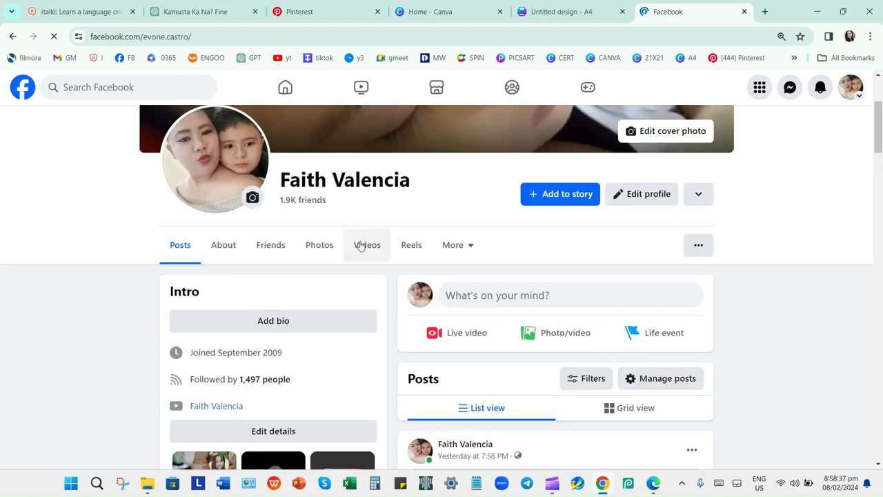
Step: Show the profile's Photos section with the chat side panel closed
click(321, 247)
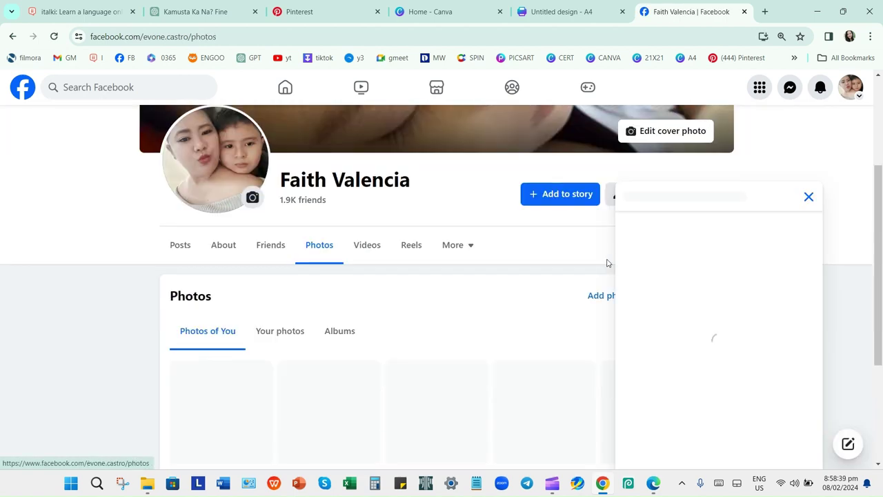
click(808, 198)
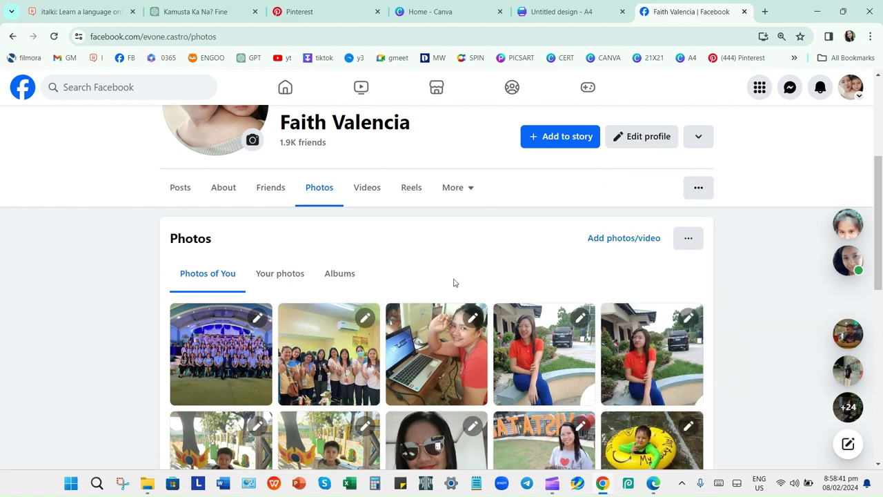
scroll(455, 282, down, 3)
scroll(465, 281, down, 3)
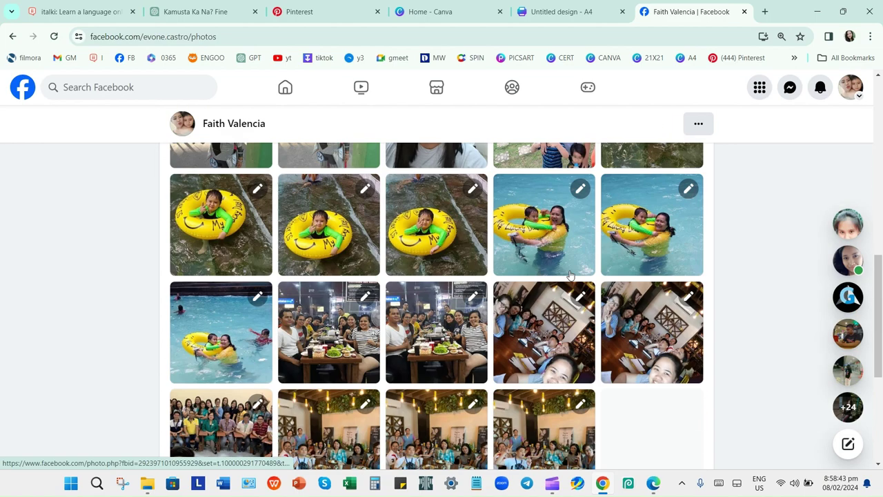
scroll(570, 275, up, 5)
Step: Switch from Your photos to Albums and open the Profile pictures album
click(270, 214)
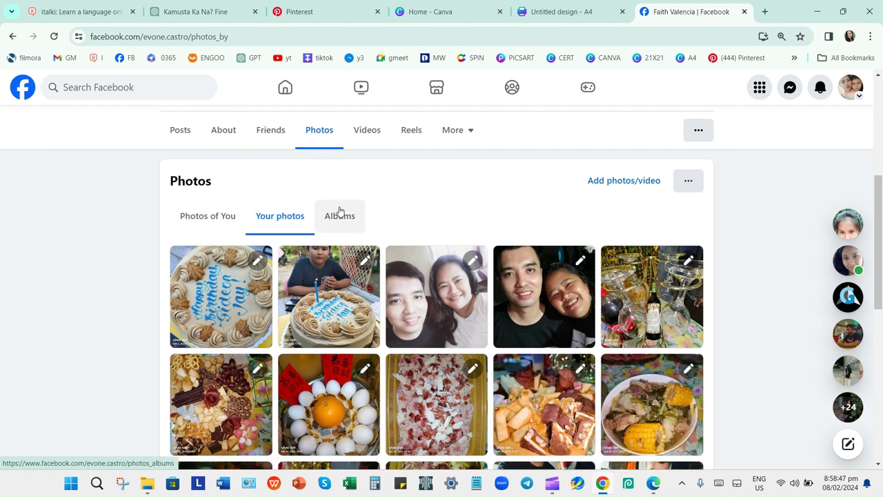
click(341, 214)
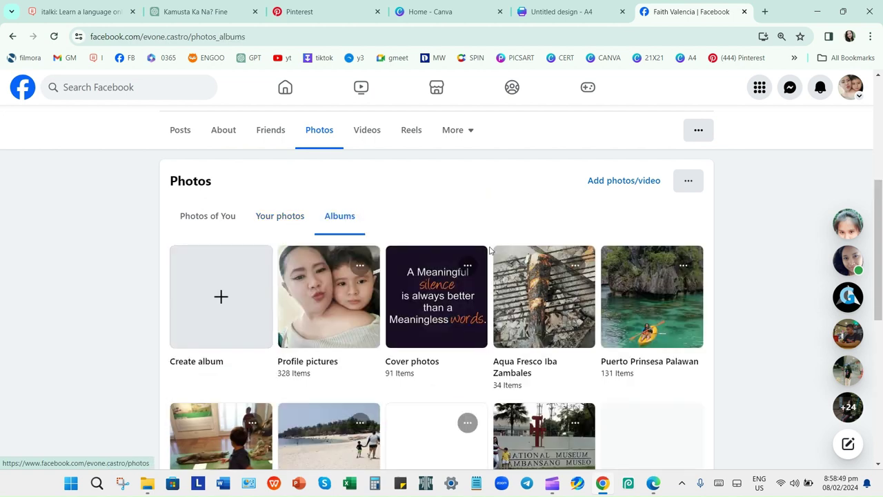
click(318, 307)
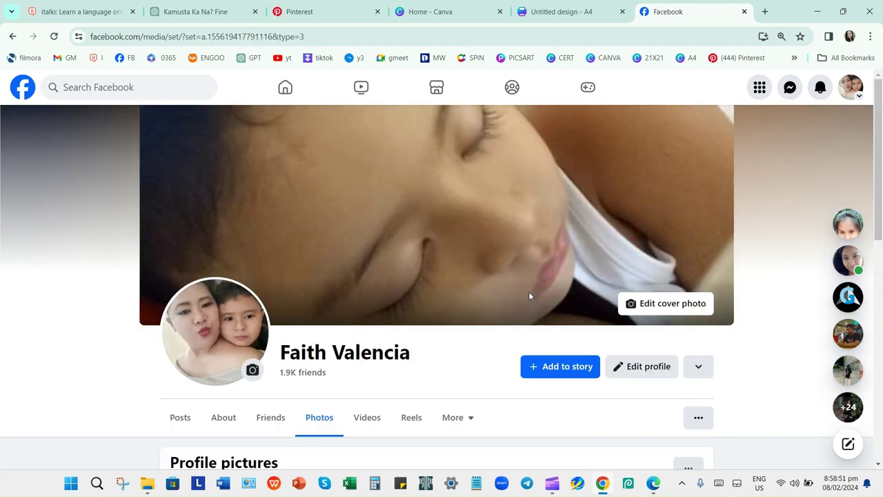
scroll(529, 293, down, 5)
scroll(530, 296, down, 6)
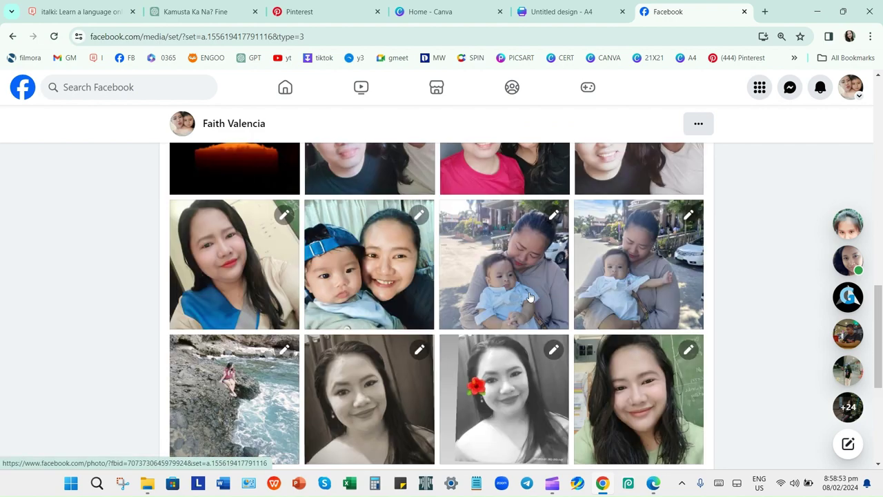
Step: Copy the full-size chalkboard selfie image and switch to the blank A4 Canva design
click(650, 379)
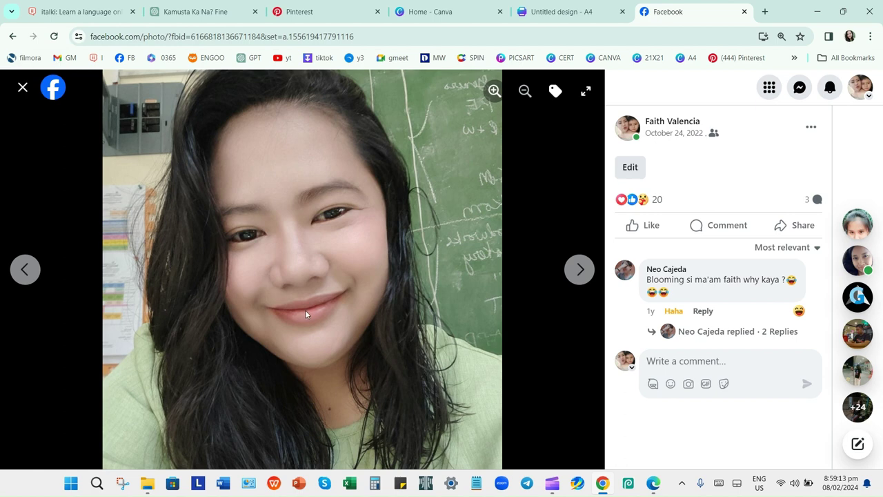
right_click(335, 206)
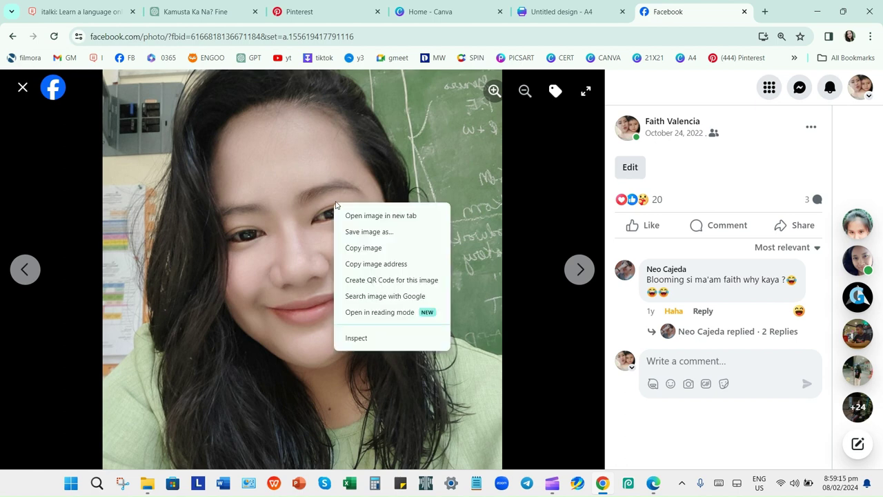
click(359, 248)
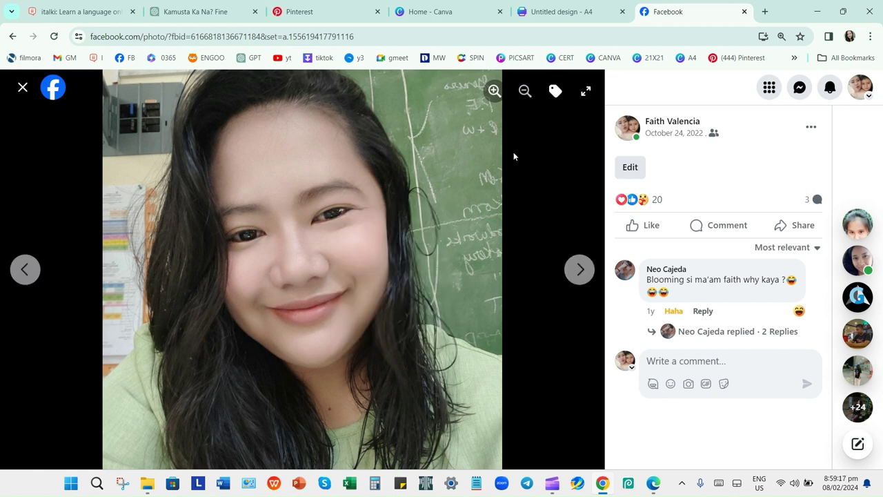
click(556, 12)
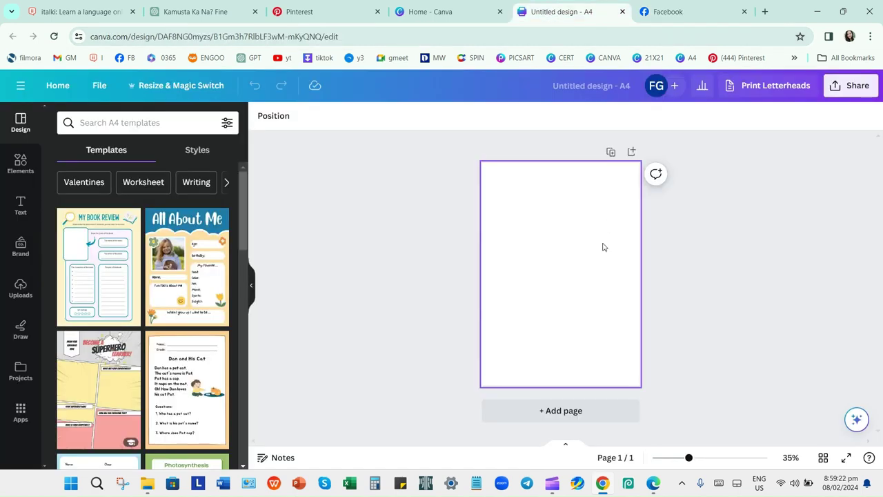
Step: Paste the selfie onto the A4 page, place it top-left and enlarge it to page width
key(ctrl+v)
drag(559, 287, 532, 227)
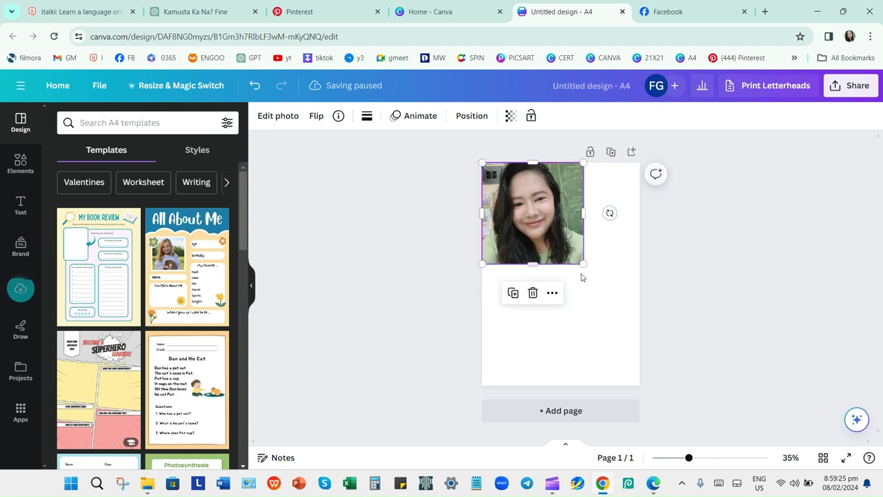
drag(583, 263, 627, 336)
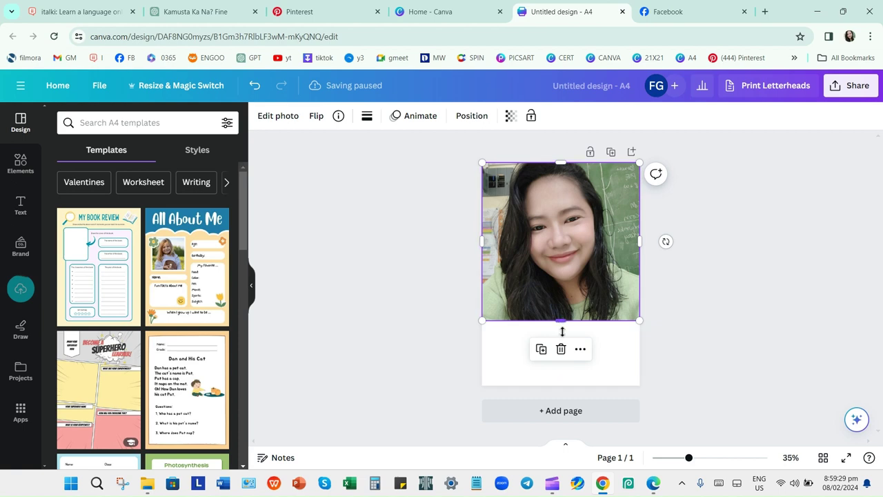
drag(562, 328, 567, 386)
key(ctrl+z)
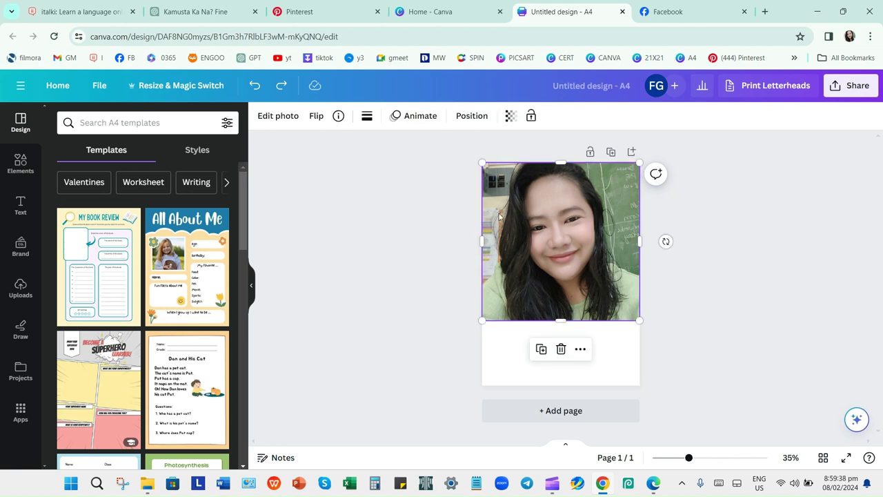
Step: Remove the selfie's background with BG Remover, then reposition the photo and make it taller
click(283, 116)
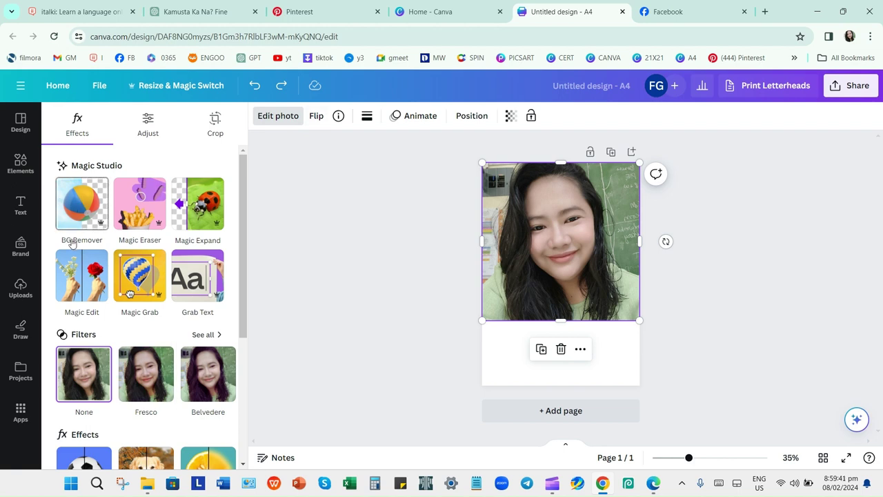
click(79, 204)
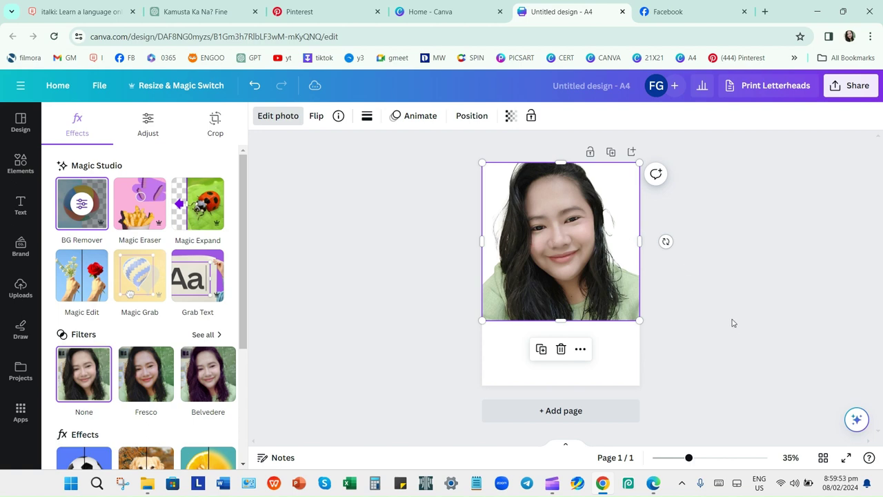
click(638, 347)
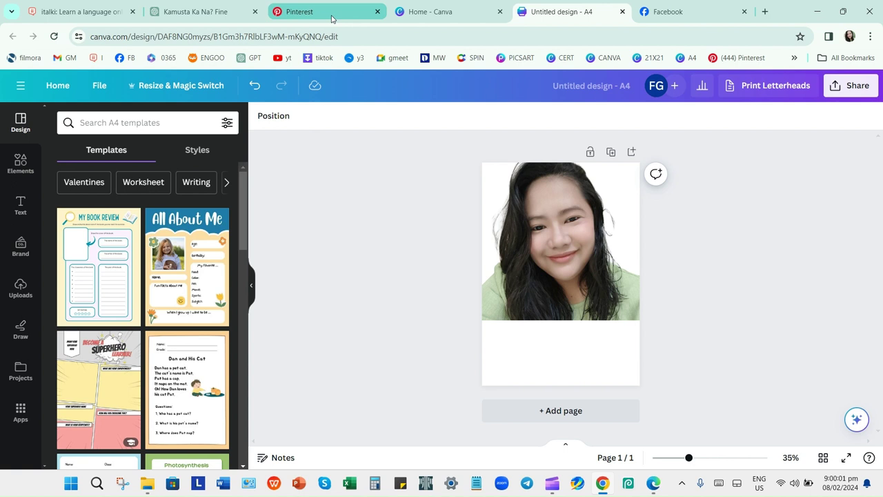
drag(617, 236, 590, 256)
drag(554, 187, 555, 162)
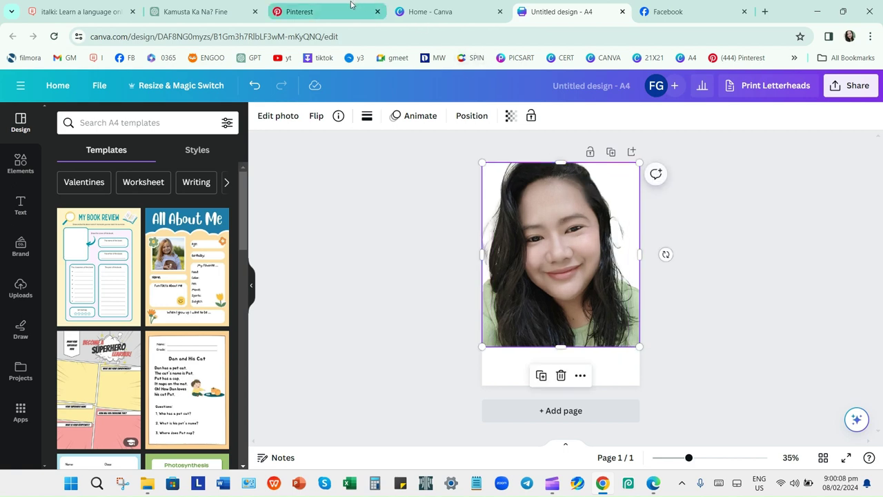
Step: Open Pinterest to browse for a background image
click(325, 9)
scroll(552, 262, down, 5)
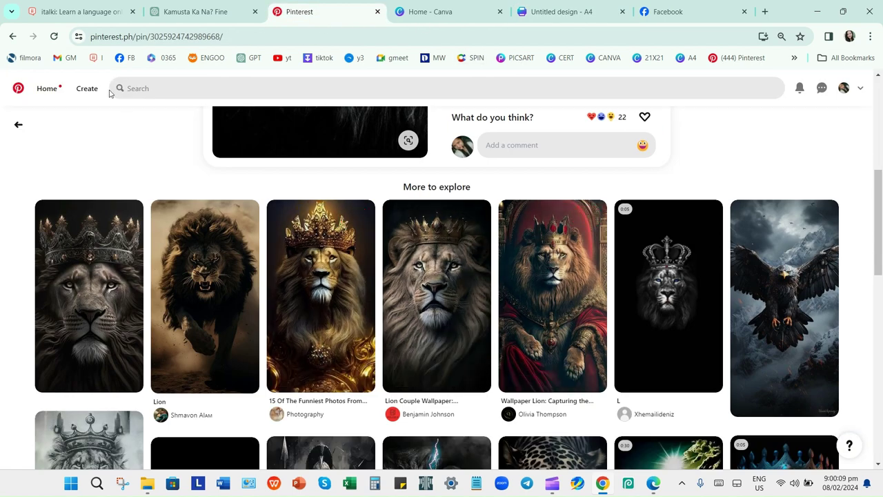
click(759, 58)
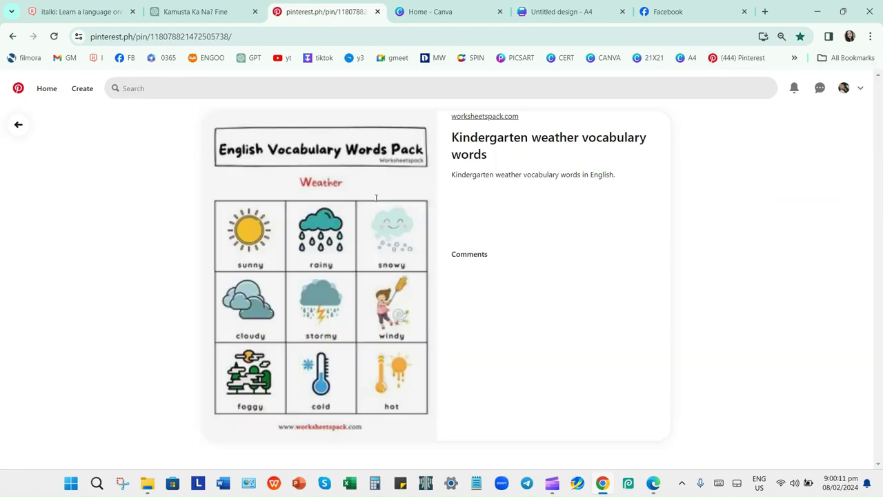
scroll(718, 300, down, 10)
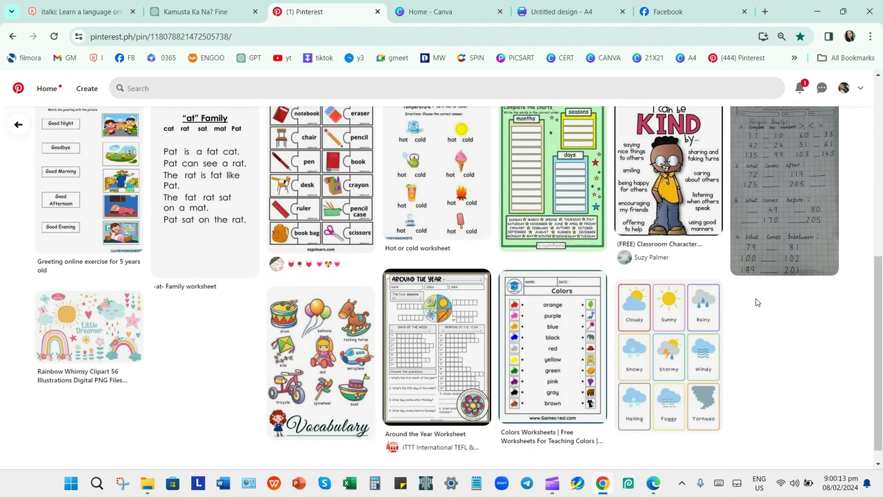
scroll(752, 298, down, 4)
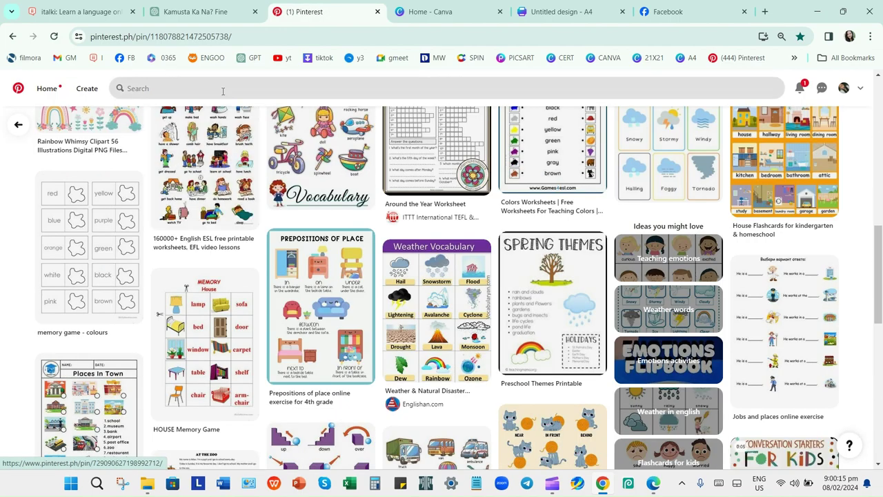
Step: Search Pinterest for 'flowers aesthetic' images
click(223, 88)
text(flowe)
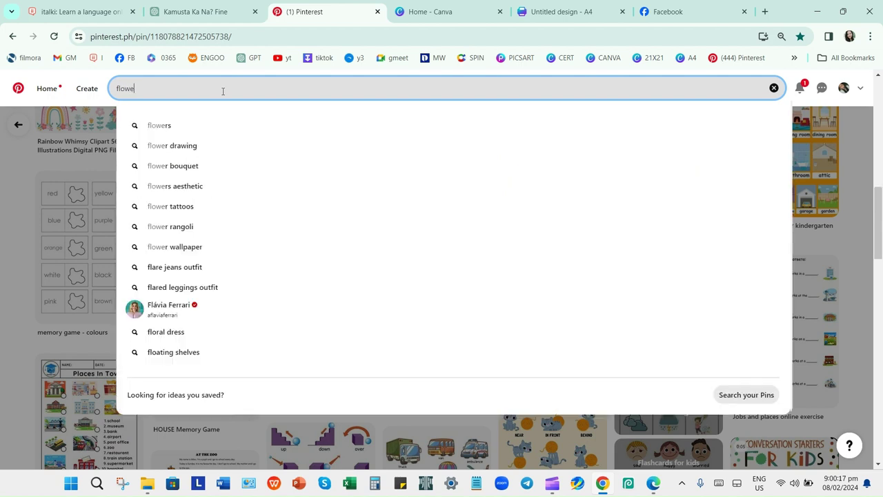
click(161, 186)
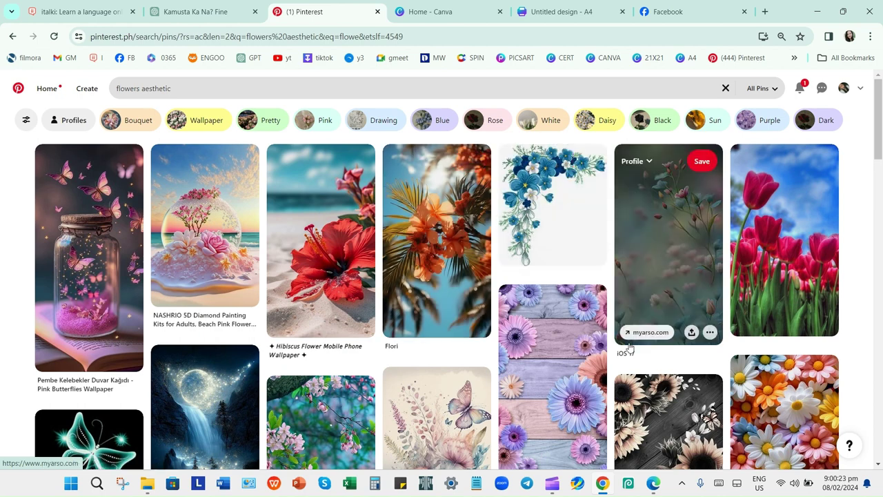
scroll(570, 328, down, 3)
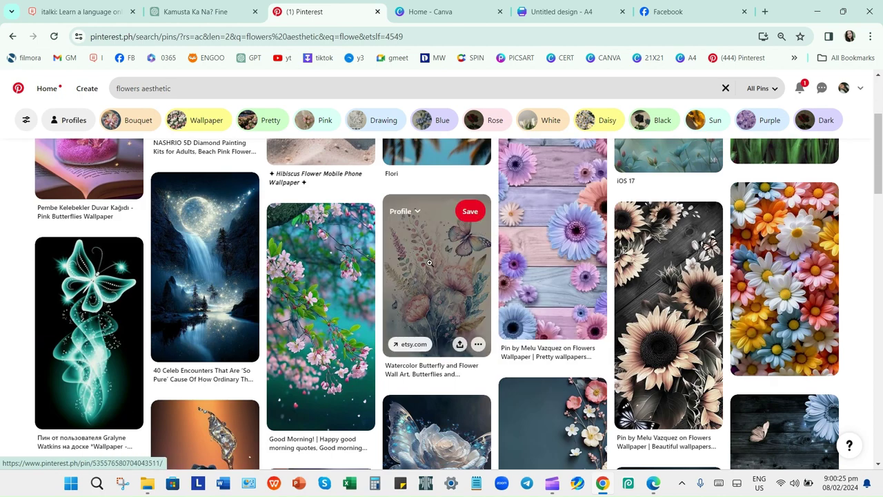
Step: Copy the glowing teal butterfly image from its pin and leave Pinterest
click(108, 339)
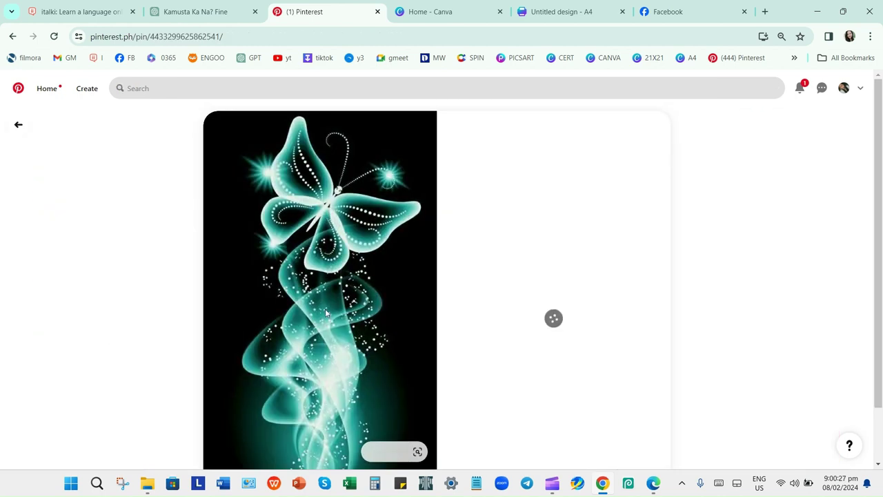
right_click(336, 247)
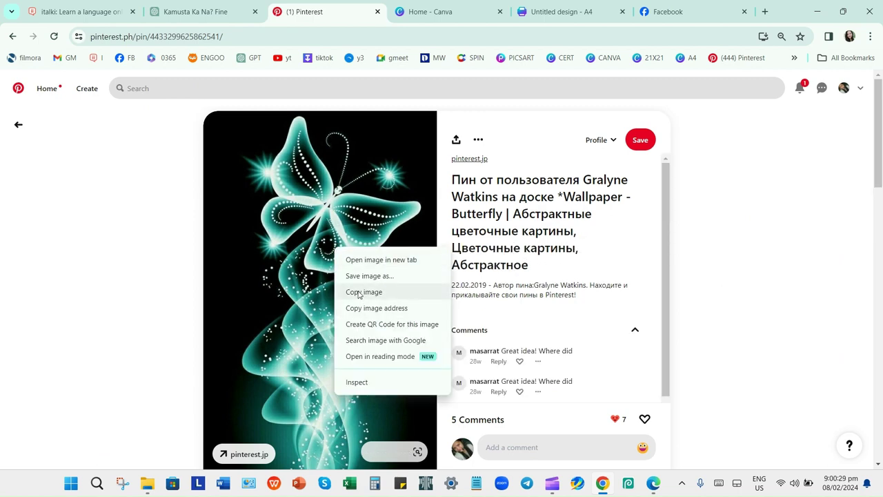
click(363, 292)
click(668, 11)
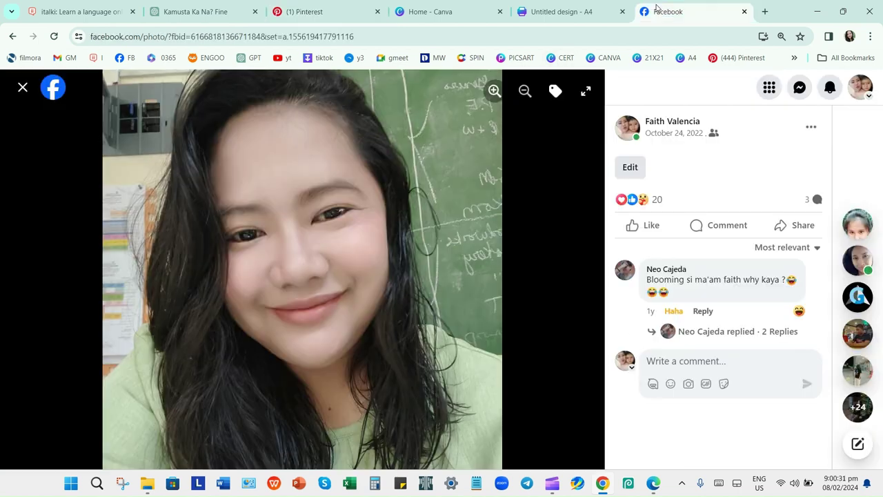
Step: Return to the Canva design and paste the butterfly image onto the page
click(561, 16)
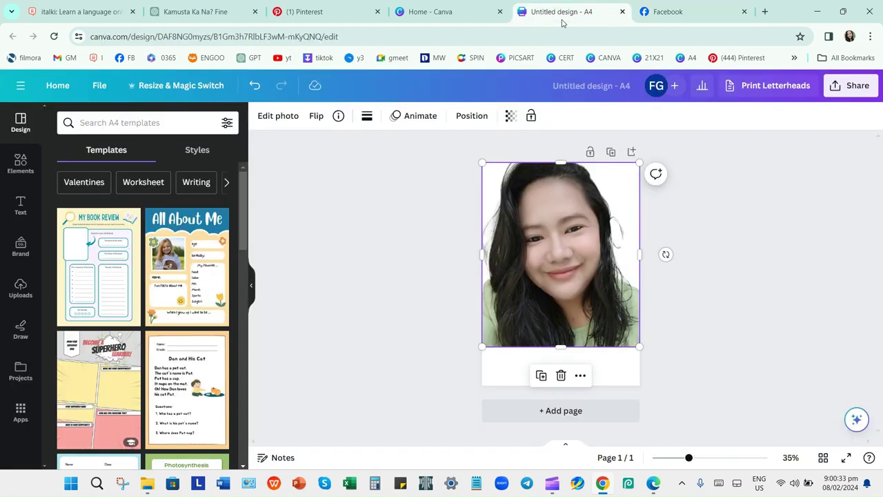
click(687, 298)
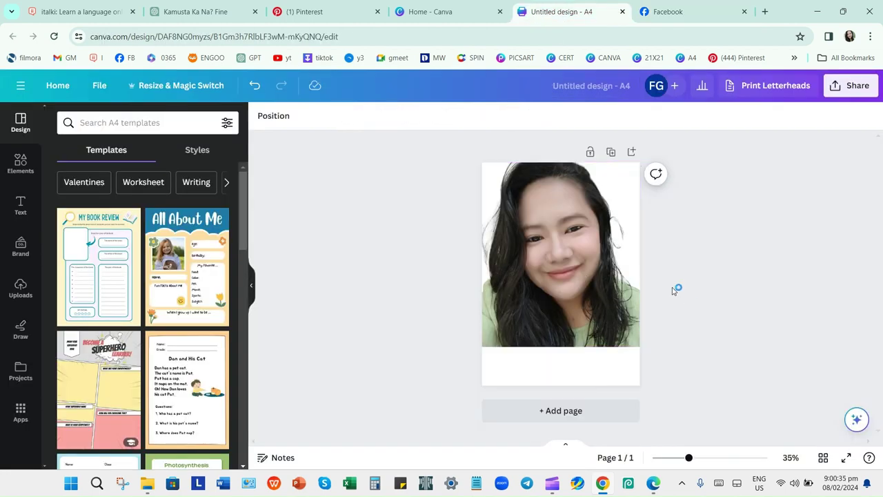
right_click(567, 283)
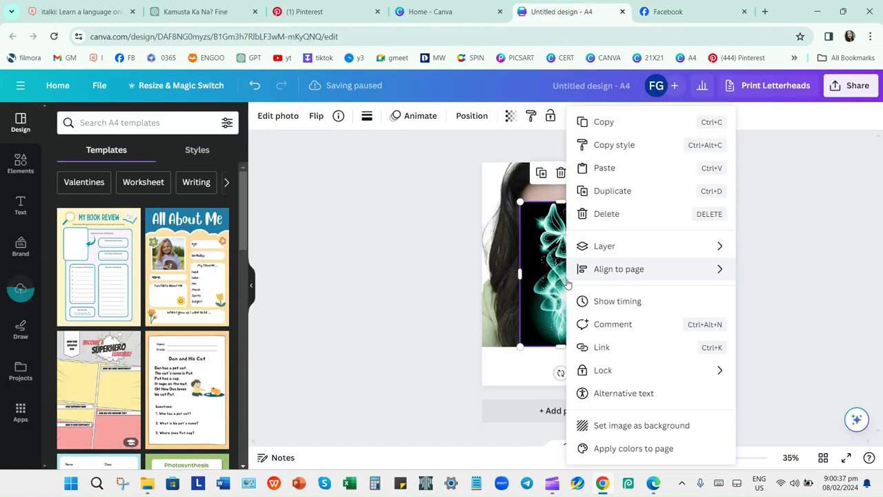
click(537, 275)
Step: Send the butterfly image behind the portrait and move it to the page's top-left corner
right_click(537, 274)
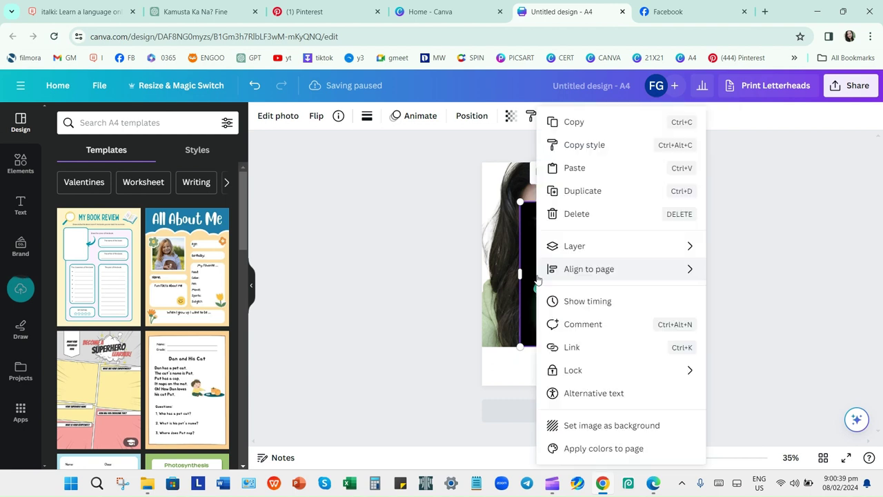
mouse_move(605, 245)
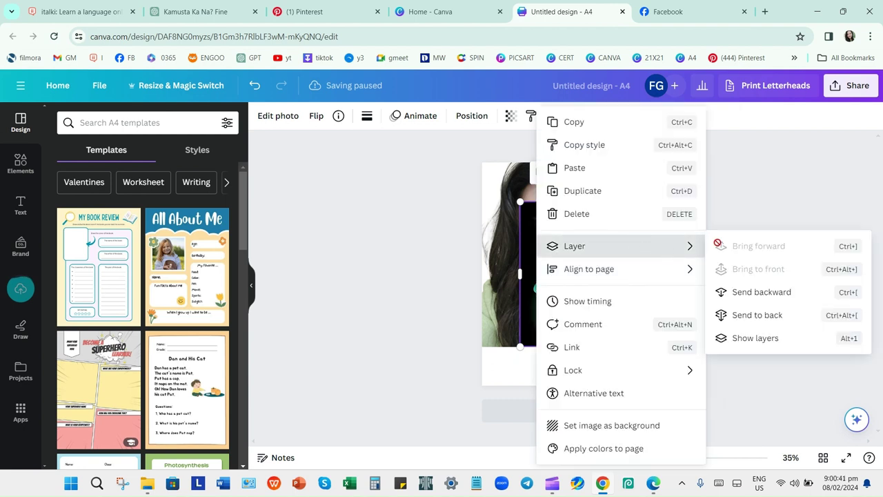
click(775, 314)
drag(564, 280, 528, 239)
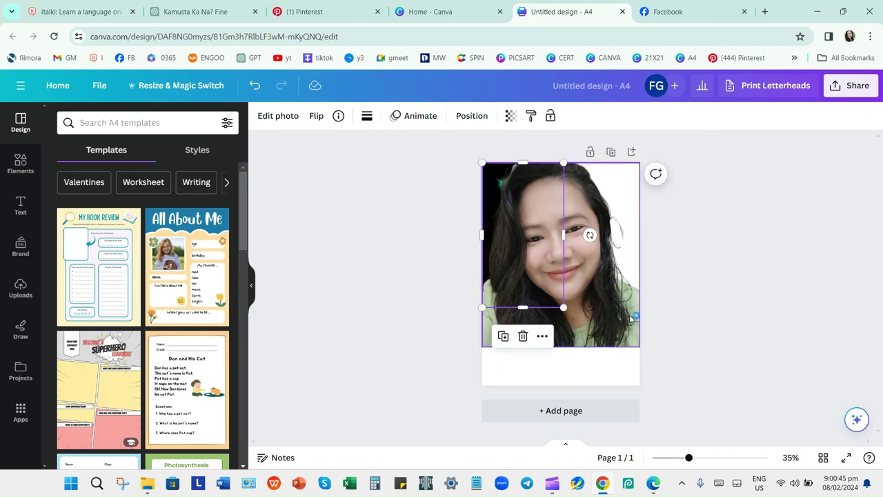
Step: Stretch the butterfly to fill the page, then shrink the portrait and move it over the lower half
drag(564, 308, 642, 367)
drag(607, 273, 639, 279)
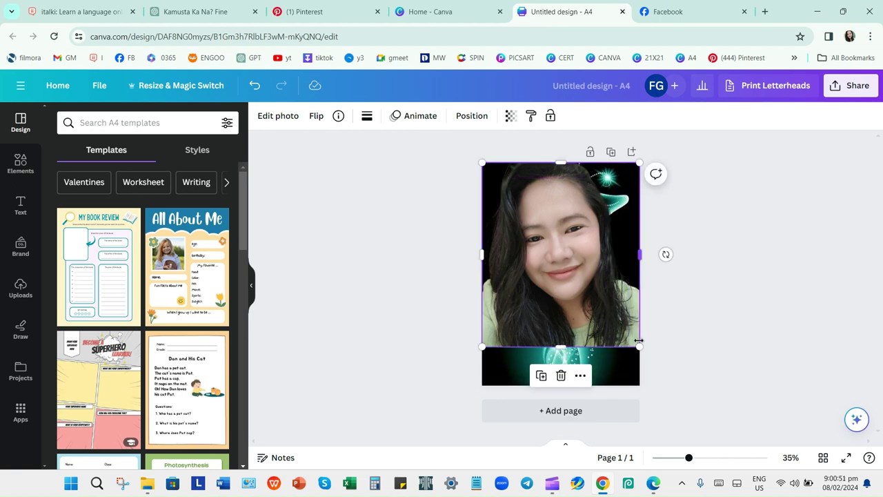
drag(639, 346, 603, 299)
drag(513, 242, 513, 331)
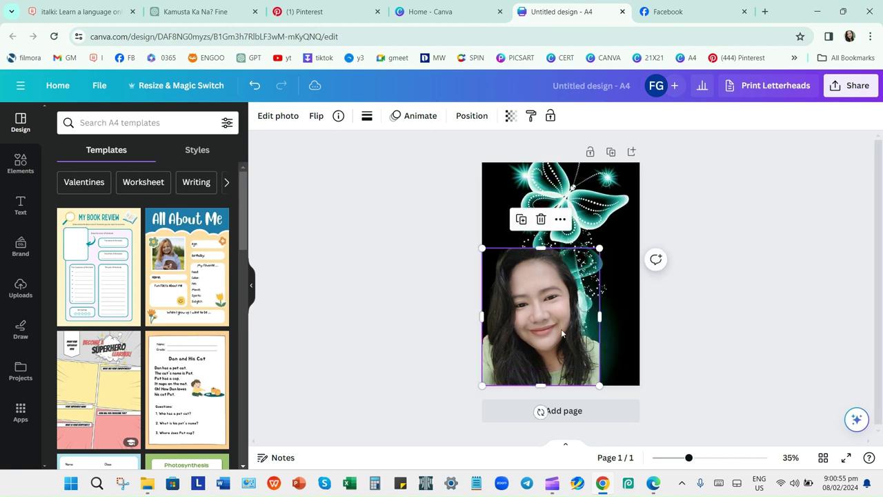
click(697, 329)
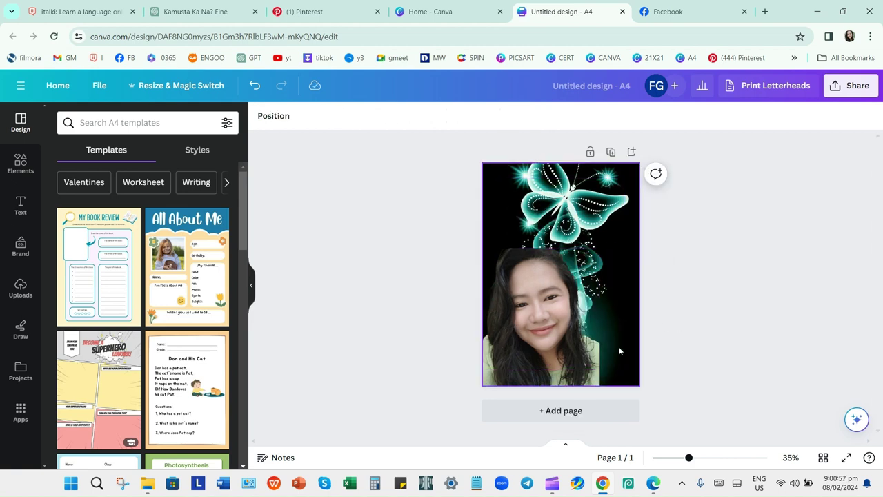
click(580, 345)
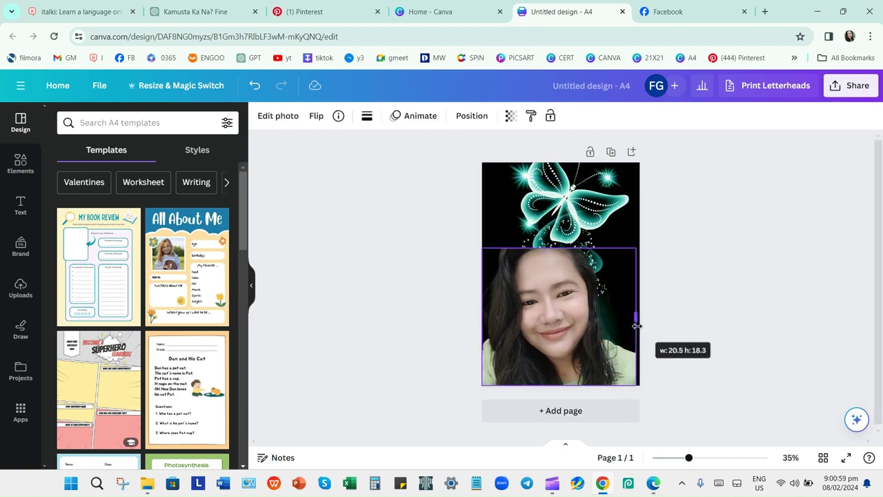